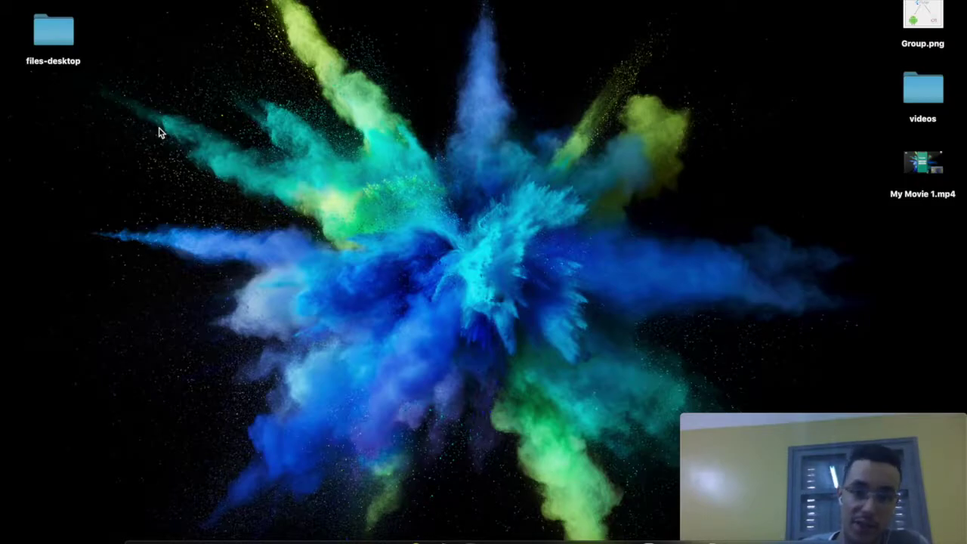
Switch to Chrome with Flutter's Set up an editor guide and examine its Install Android Studio section.
{"action": "left_click", "coordinate": [173, 532]}
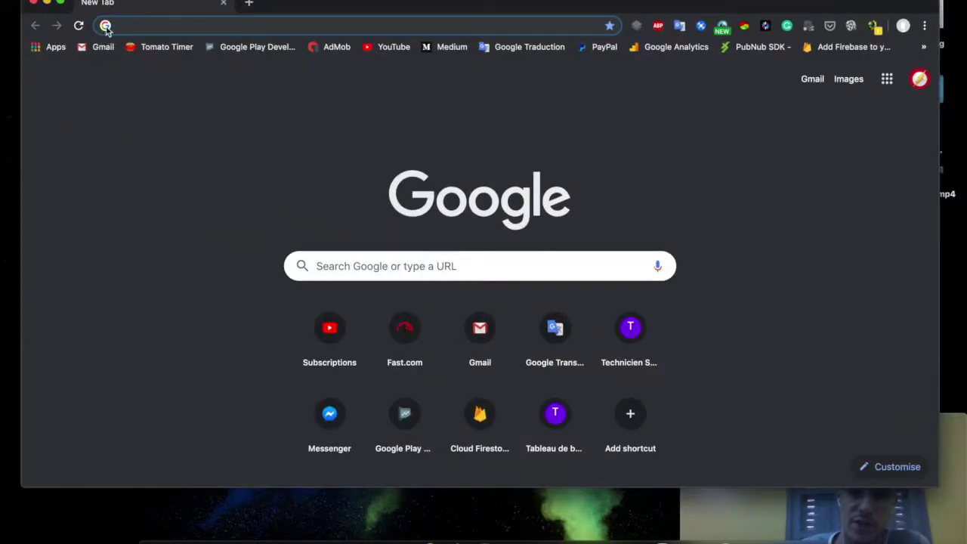
{"action": "left_click", "coordinate": [34, 4]}
{"action": "left_click", "coordinate": [188, 528]}
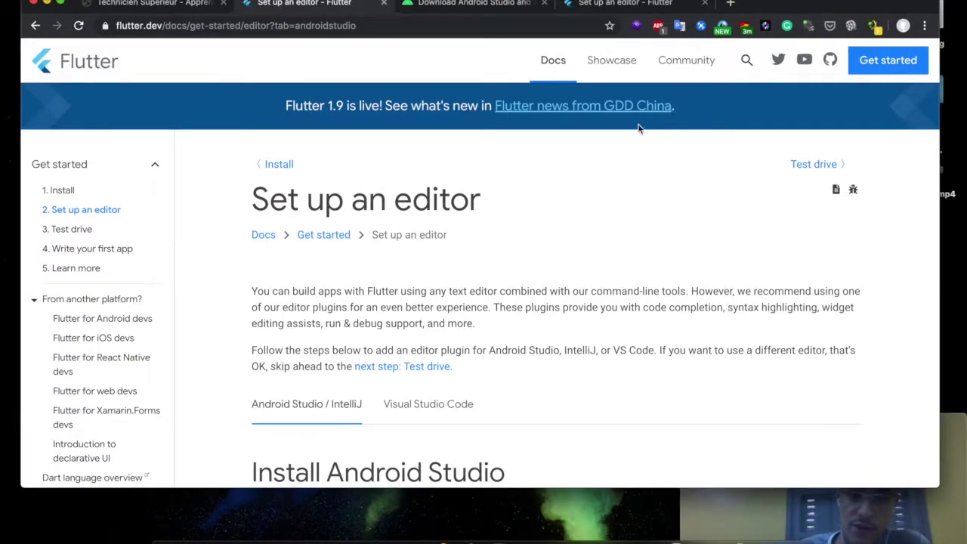
{"action": "scroll", "coordinate": [401, 412], "scroll_direction": "down", "scroll_amount": 1}
{"action": "scroll", "coordinate": [366, 392], "scroll_direction": "down", "scroll_amount": 1}
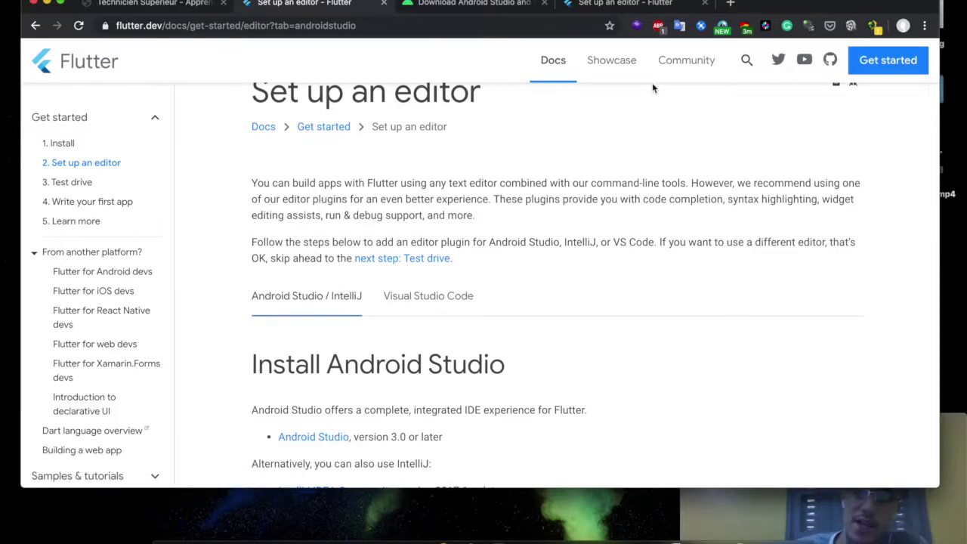
{"action": "scroll", "coordinate": [450, 216], "scroll_direction": "up", "scroll_amount": 1}
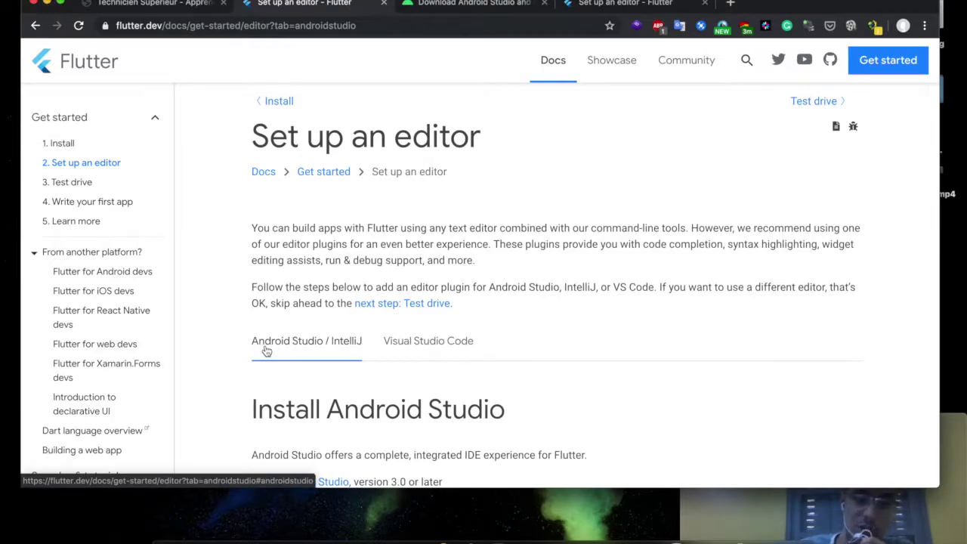
{"action": "scroll", "coordinate": [265, 347], "scroll_direction": "down", "scroll_amount": 1}
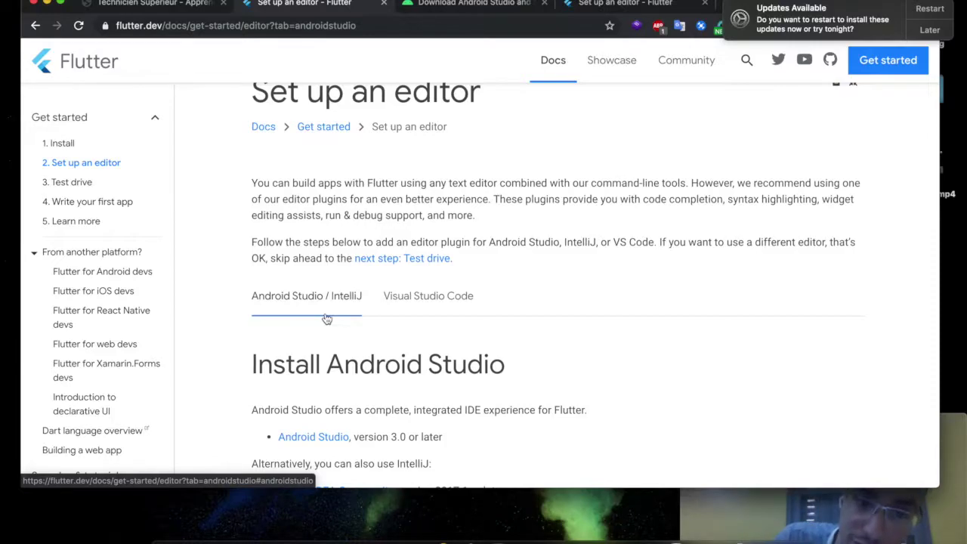
{"action": "scroll", "coordinate": [326, 318], "scroll_direction": "down", "scroll_amount": 4}
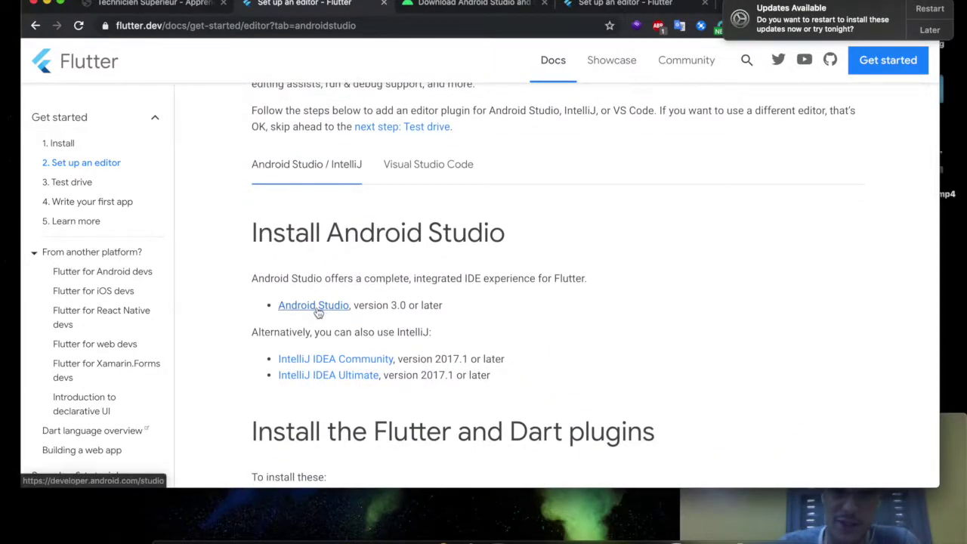
Review the licence terms for the Android Studio 3.5 for Mac download and agree to the terms and conditions.
{"action": "left_click", "coordinate": [430, 6]}
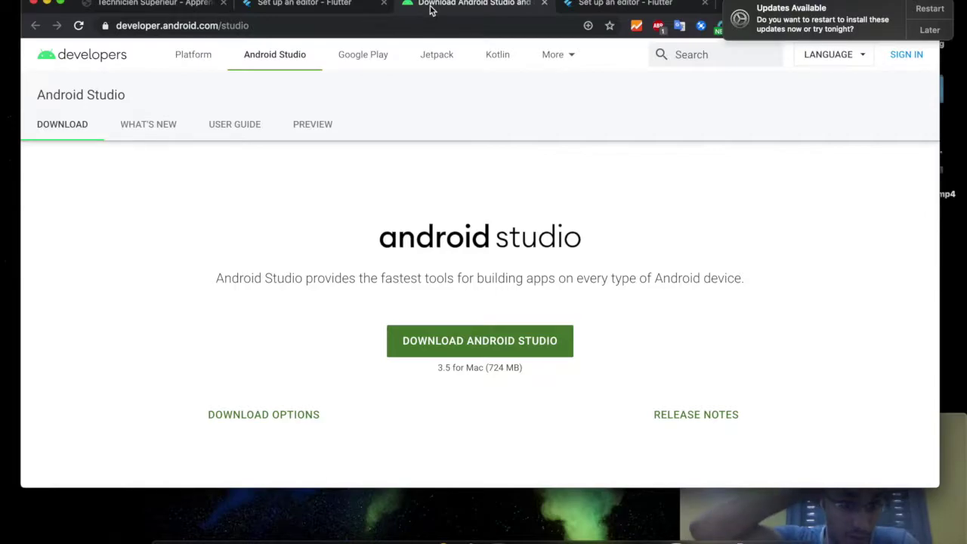
{"action": "left_click", "coordinate": [451, 352]}
{"action": "scroll", "coordinate": [353, 216], "scroll_direction": "up", "scroll_amount": 10}
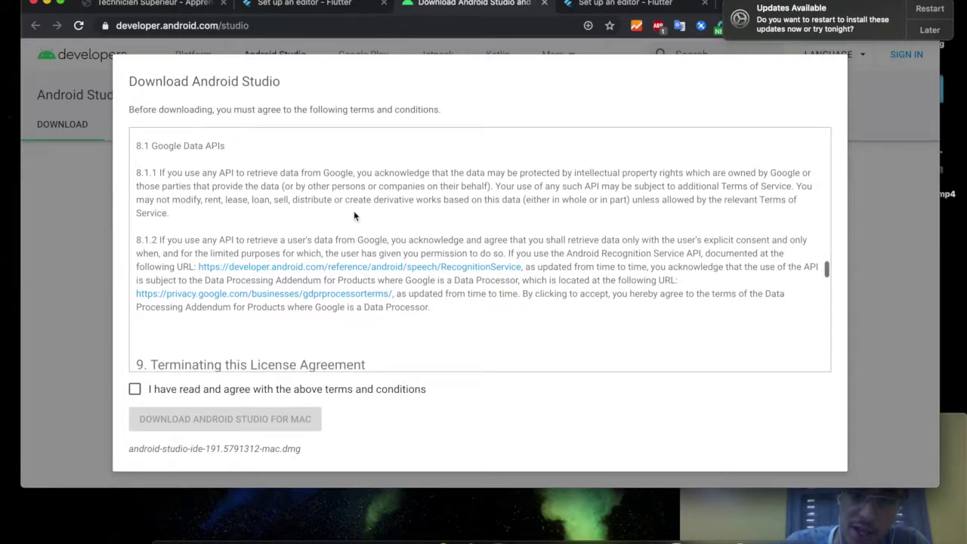
{"action": "scroll", "coordinate": [354, 217], "scroll_direction": "up", "scroll_amount": 3}
{"action": "scroll", "coordinate": [354, 217], "scroll_direction": "down", "scroll_amount": 10}
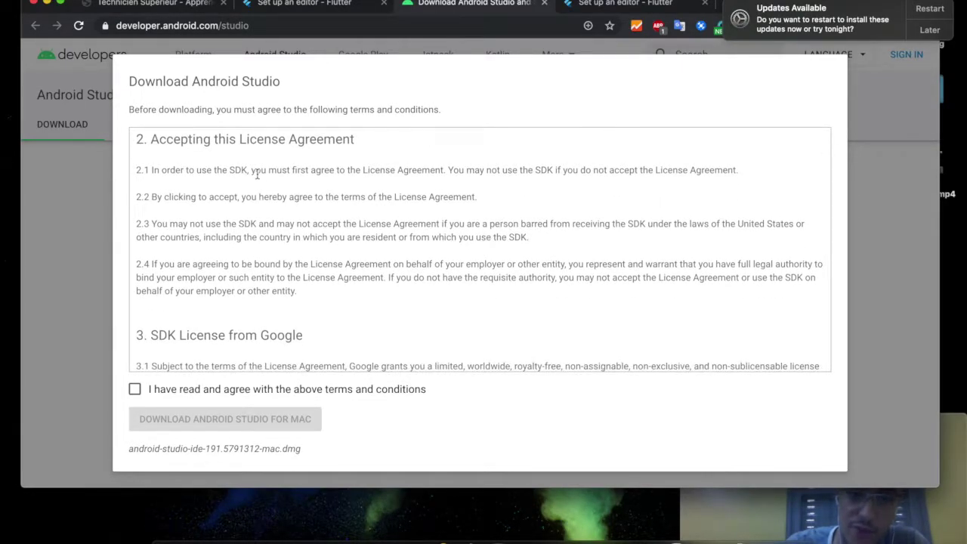
{"action": "scroll", "coordinate": [257, 174], "scroll_direction": "down", "scroll_amount": 10}
{"action": "scroll", "coordinate": [257, 178], "scroll_direction": "down", "scroll_amount": 5}
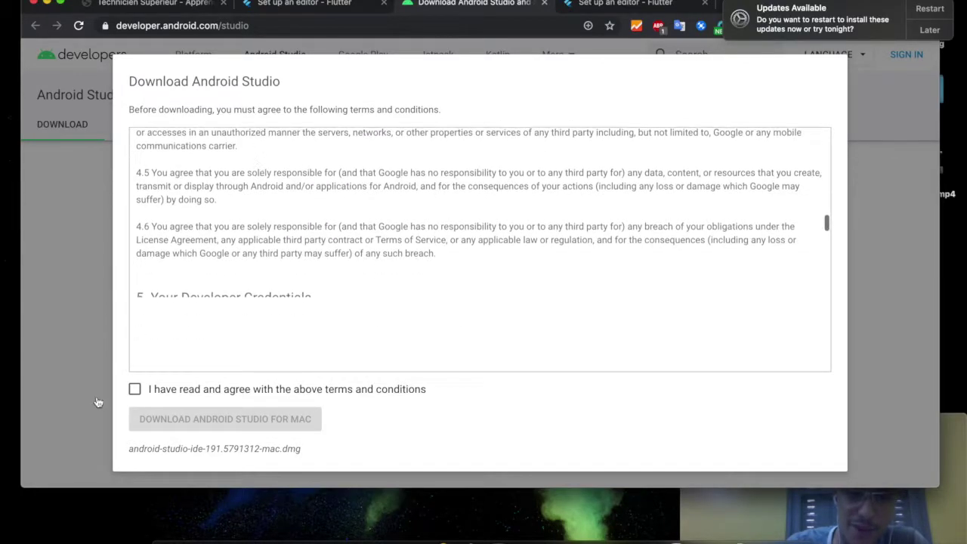
{"action": "left_click", "coordinate": [135, 389]}
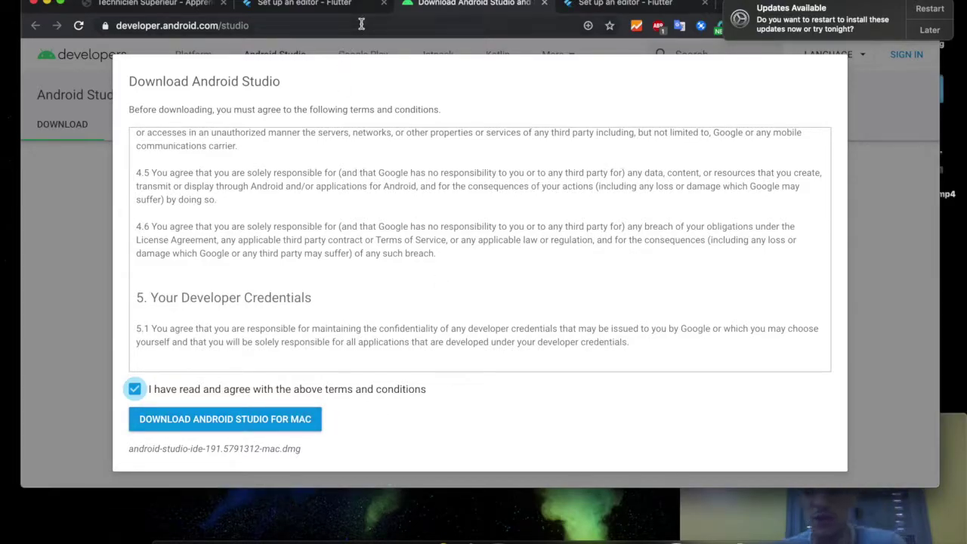
Return to Flutter's editor setup guide and read the instructions for installing the Flutter and Dart plugins.
{"action": "left_click", "coordinate": [315, 6]}
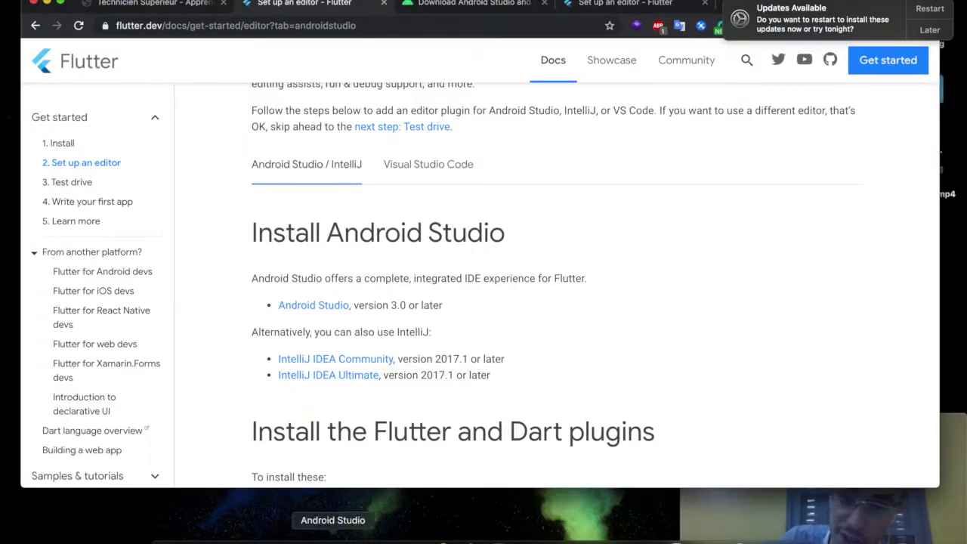
{"action": "left_click", "coordinate": [333, 536]}
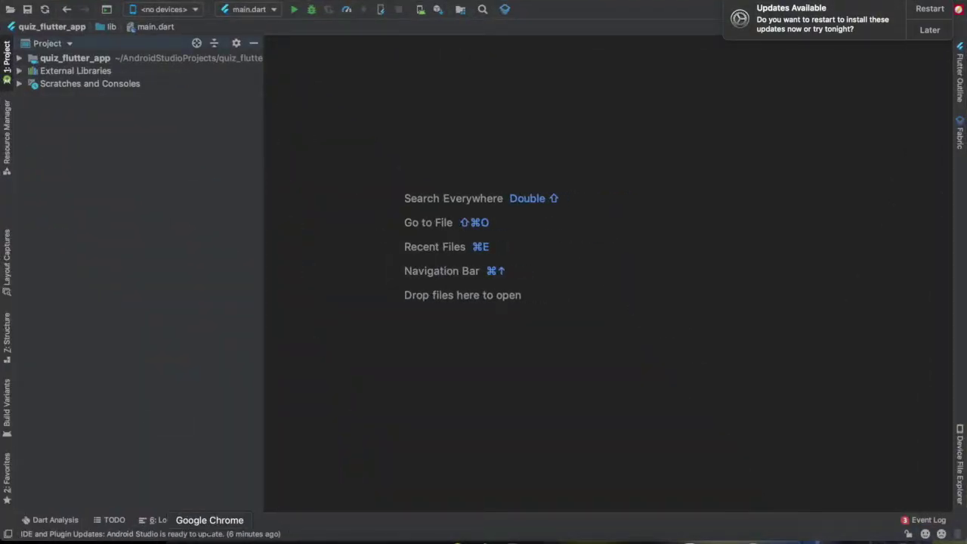
{"action": "left_click", "coordinate": [209, 538]}
{"action": "scroll", "coordinate": [305, 386], "scroll_direction": "down", "scroll_amount": 5}
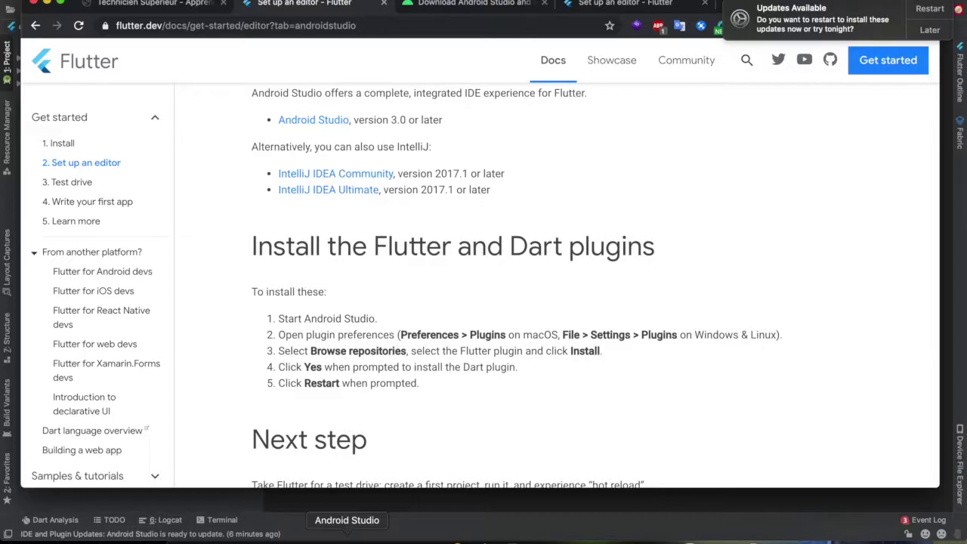
Switch to Android Studio, open its plugin preferences and search the marketplace for dart.
{"action": "left_click", "coordinate": [347, 539]}
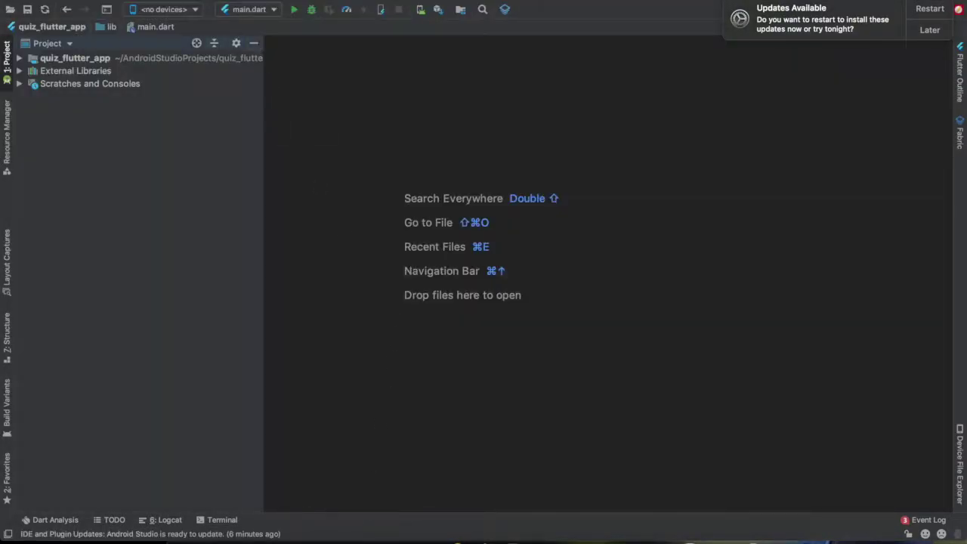
{"action": "left_click", "coordinate": [60, 0]}
{"action": "left_click", "coordinate": [65, 26]}
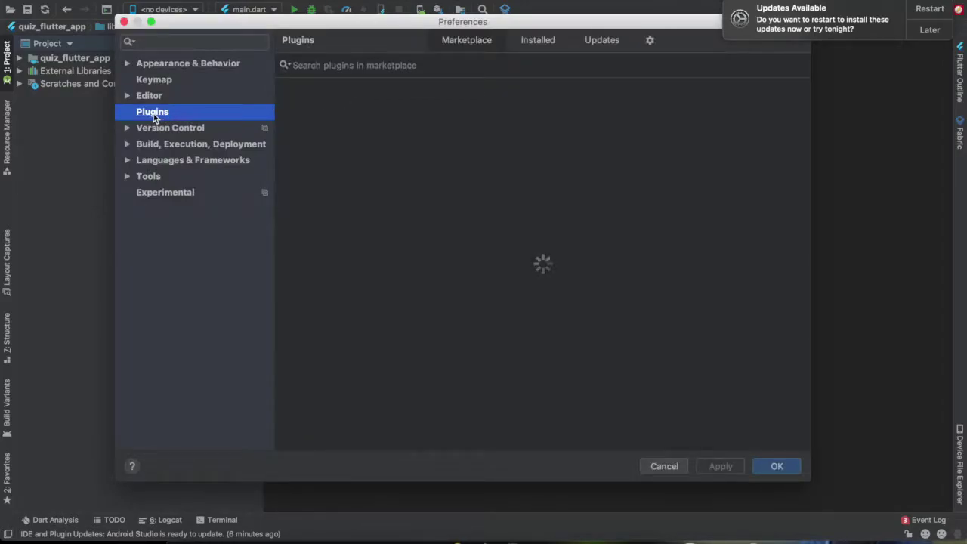
{"action": "left_click", "coordinate": [302, 66]}
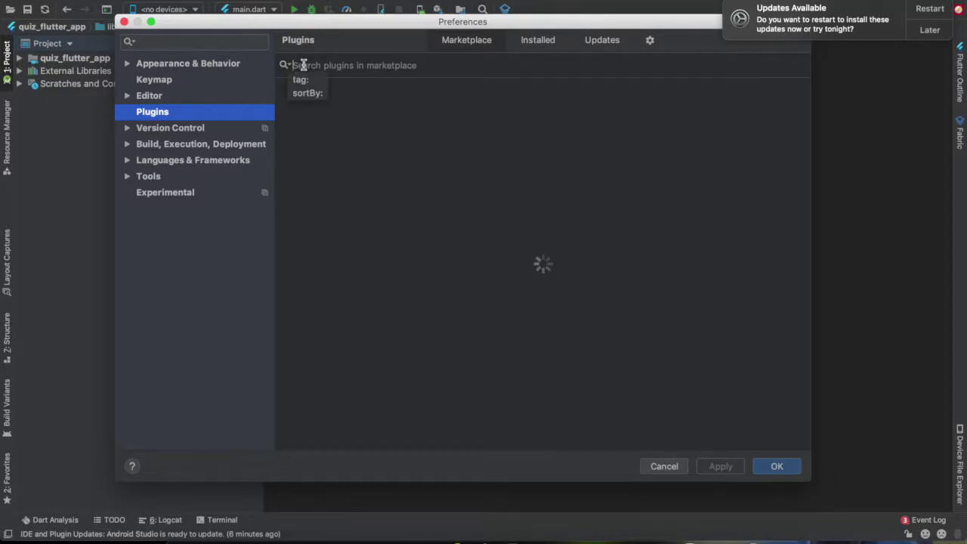
{"action": "type", "text": "dart"}
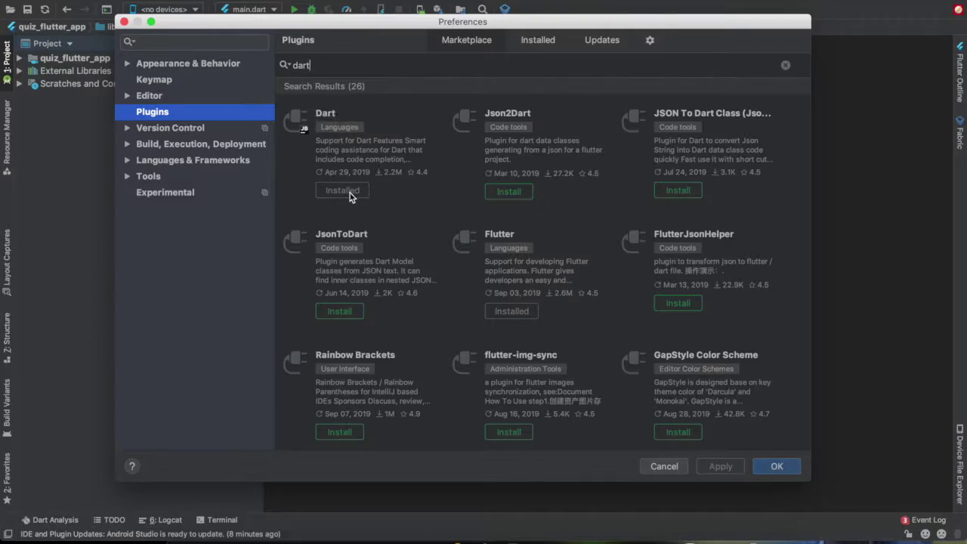
Search the plugin marketplace for flutter, and leave the preferences without changes.
{"action": "double_click", "coordinate": [324, 64]}
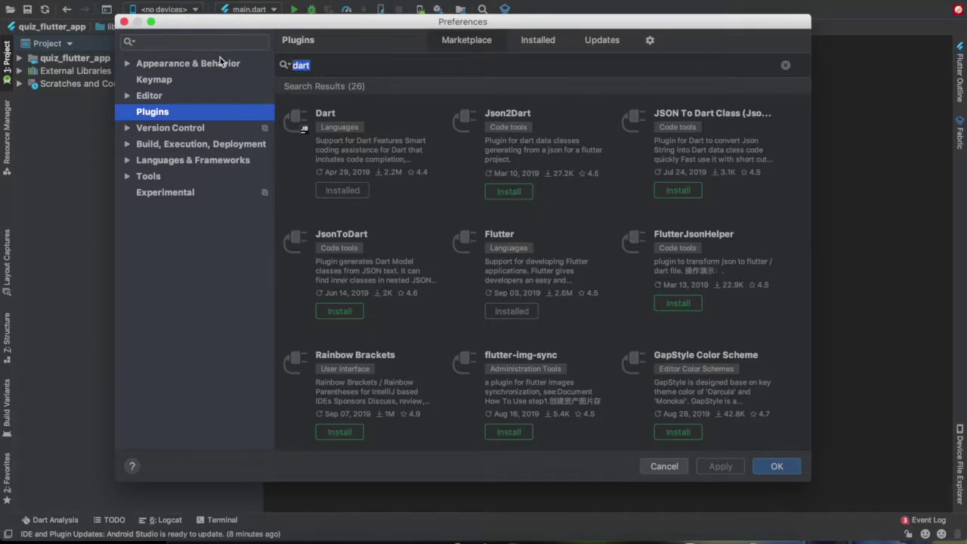
{"action": "type", "text": "flutter"}
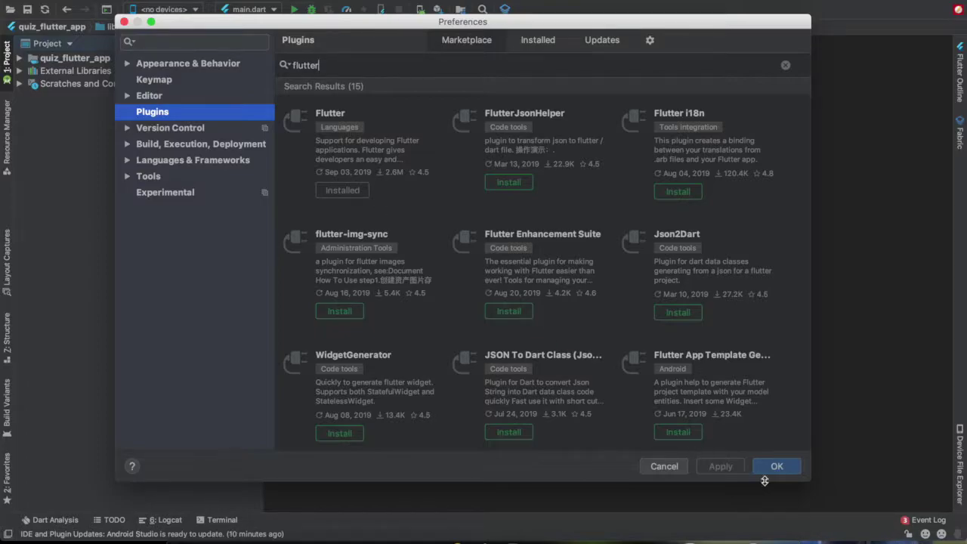
{"action": "left_click", "coordinate": [664, 466]}
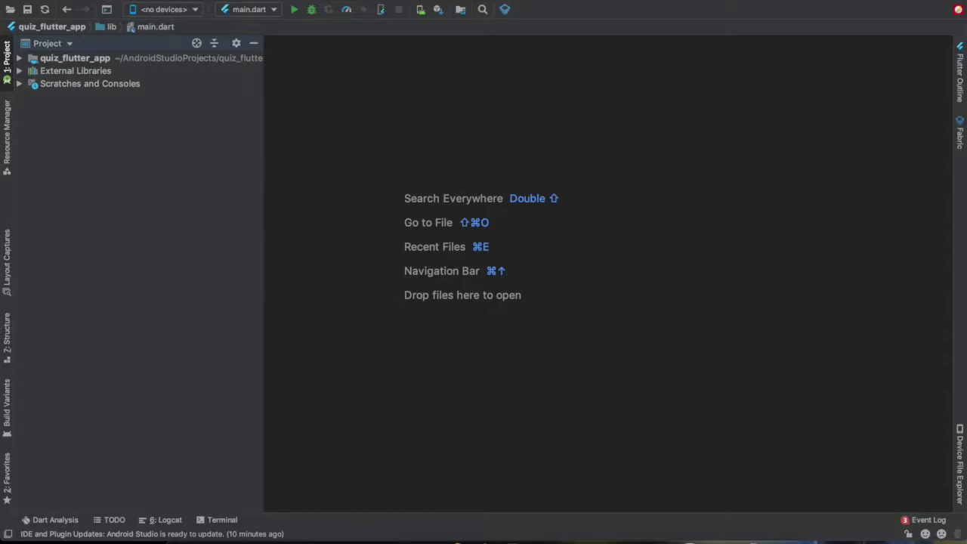
Start a new Flutter project of type Flutter Application and name it flutter_app_bidon.
{"action": "left_click", "coordinate": [128, 0]}
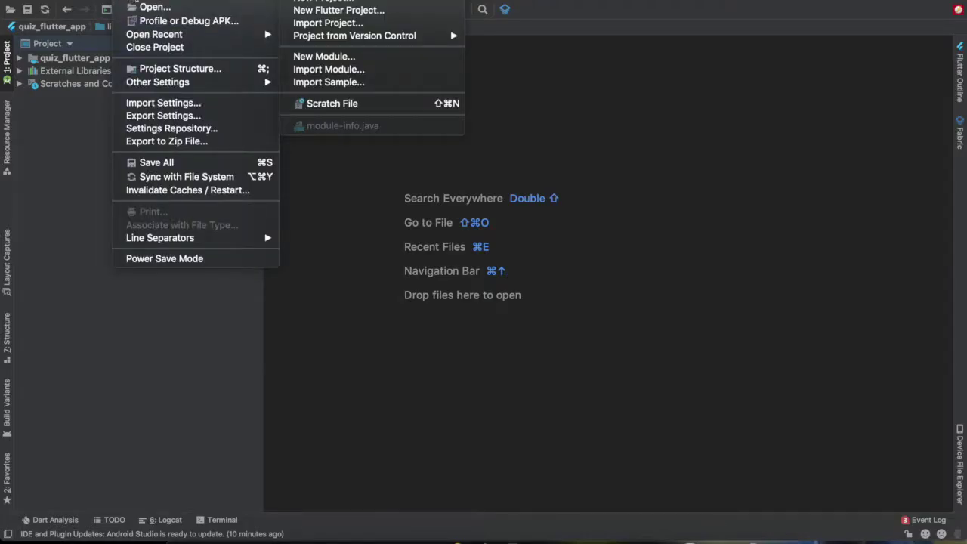
{"action": "mouse_move", "coordinate": [137, 3]}
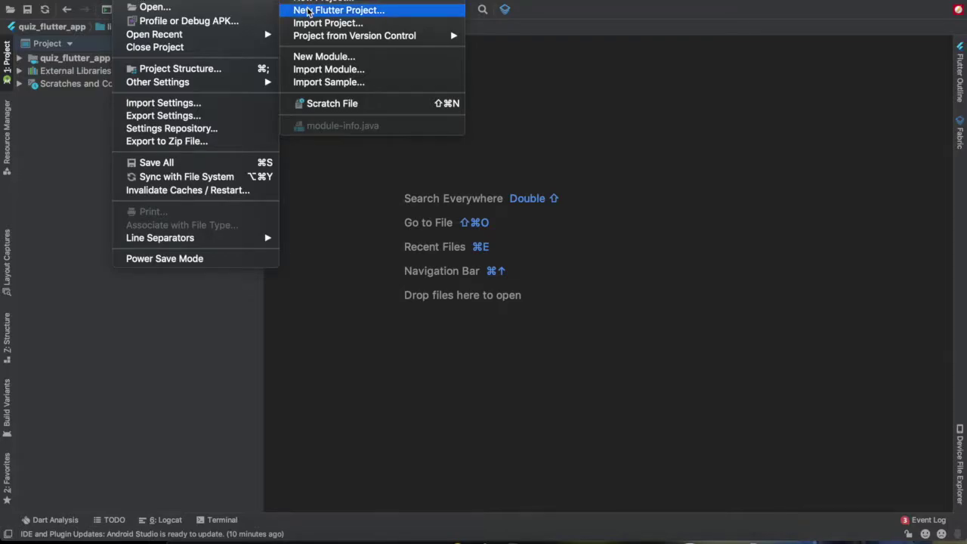
{"action": "left_click", "coordinate": [370, 14]}
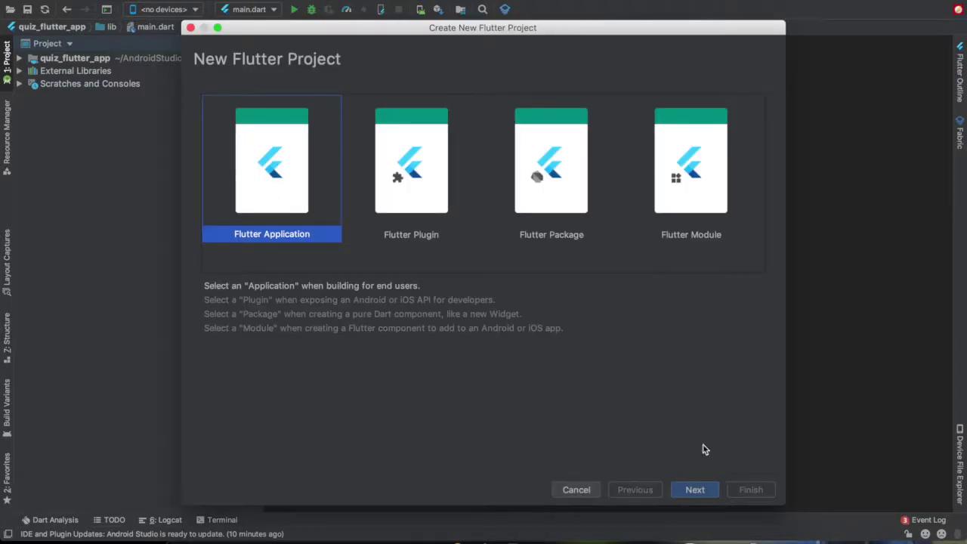
{"action": "left_click", "coordinate": [704, 493]}
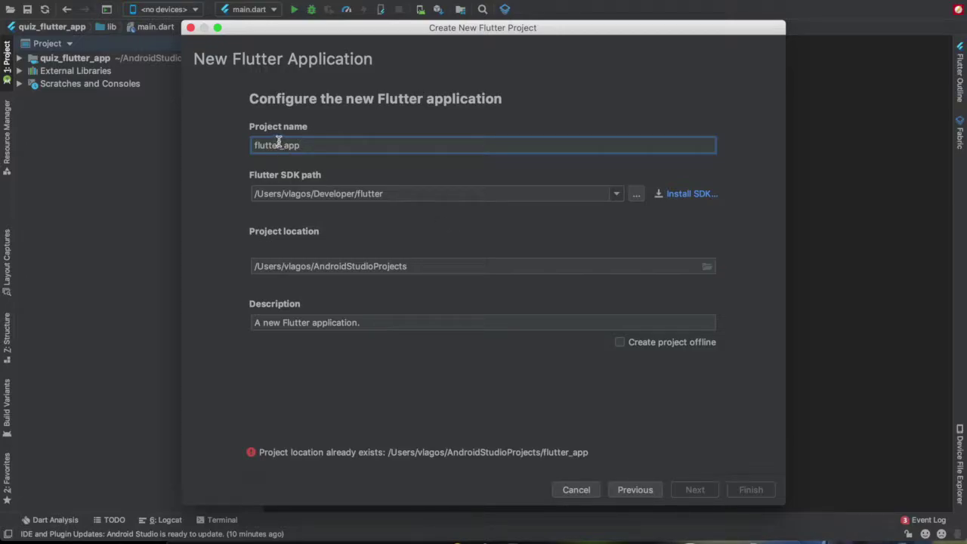
{"action": "left_click_drag", "start_coordinate": [311, 144], "coordinate": [233, 148]}
{"action": "left_click", "coordinate": [341, 146]}
{"action": "type", "text": "_bidon"}
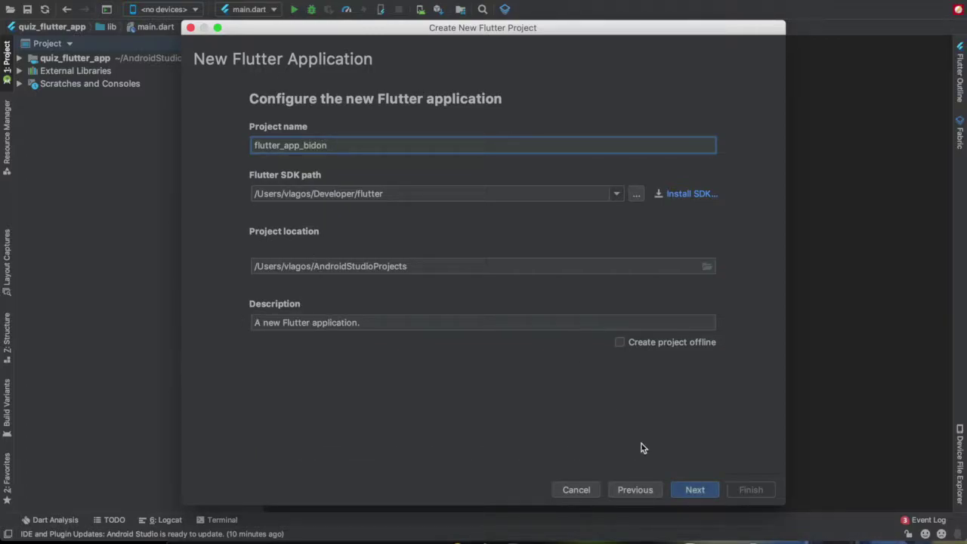
{"action": "left_click", "coordinate": [691, 490]}
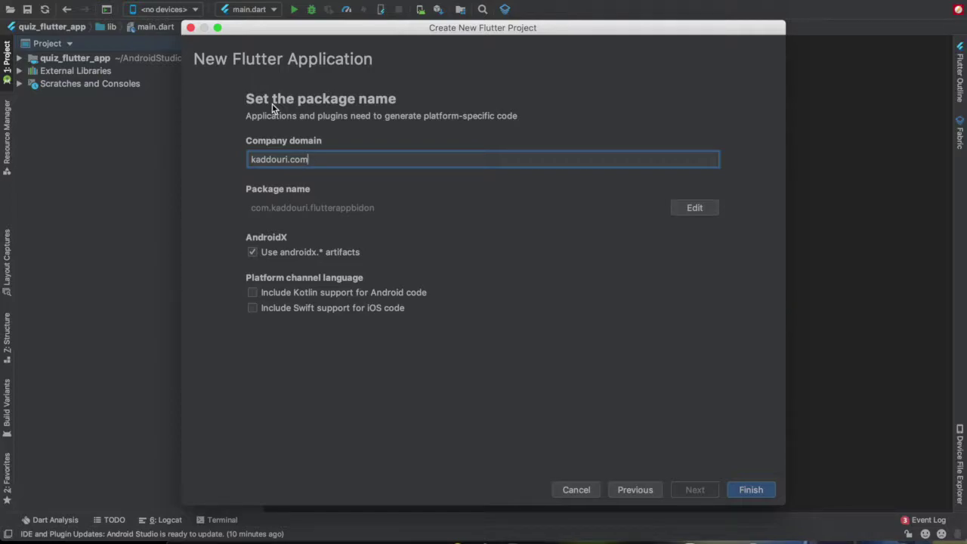
Try monsite.com as the company domain for the new project's package name.
{"action": "double_click", "coordinate": [287, 158]}
{"action": "type", "text": "monsite"}
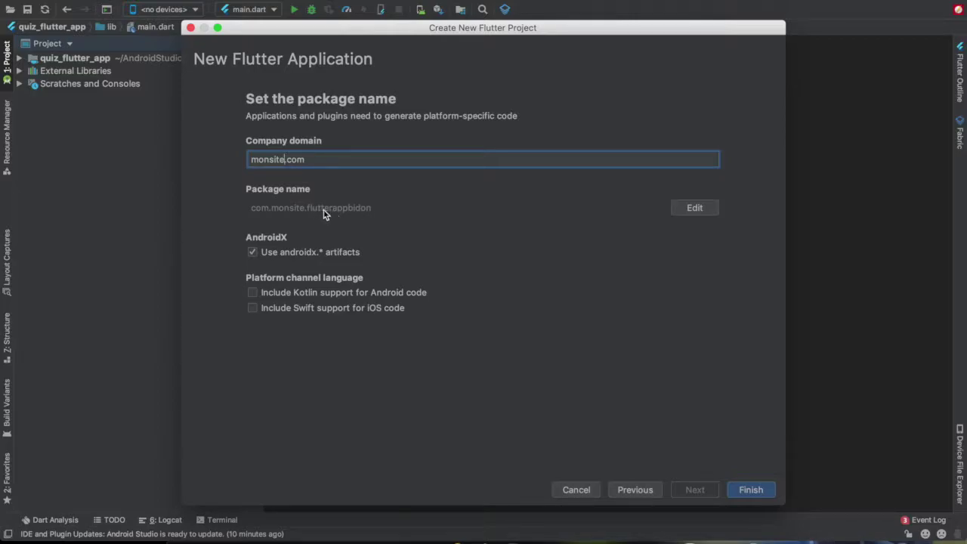
Restore the developer's own company domain, keeping the .com ending, and create the project.
{"action": "double_click", "coordinate": [281, 158]}
{"action": "type", "text": "ka"}
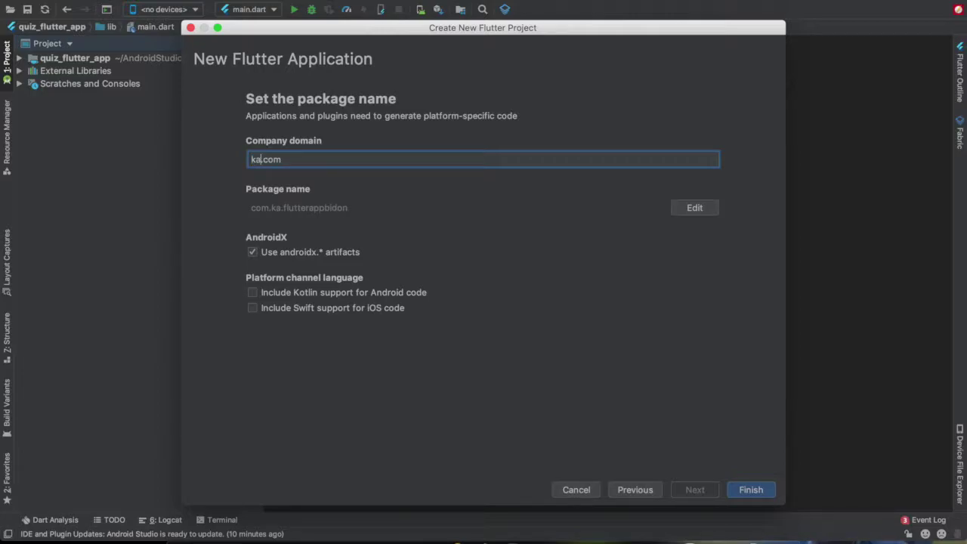
{"action": "type", "text": "ddouri"}
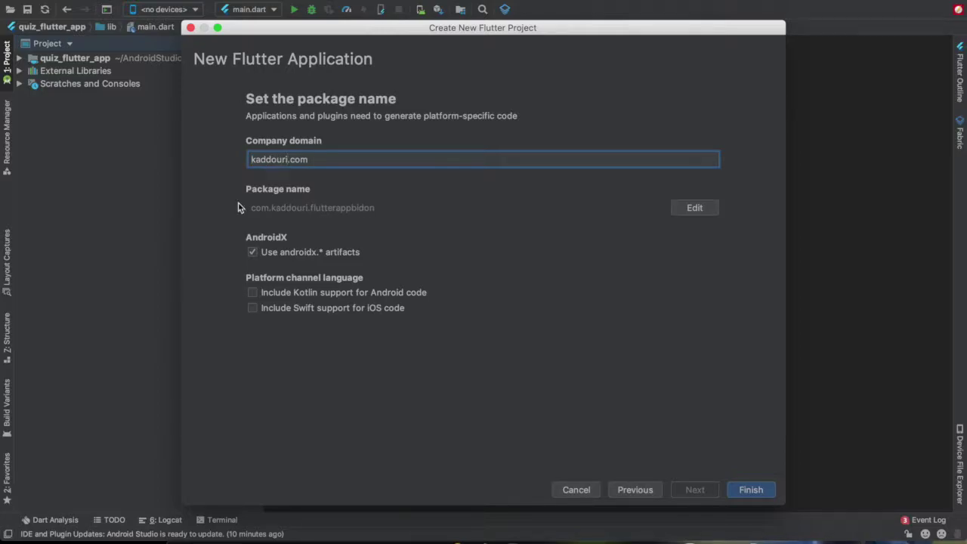
{"action": "left_click", "coordinate": [739, 492]}
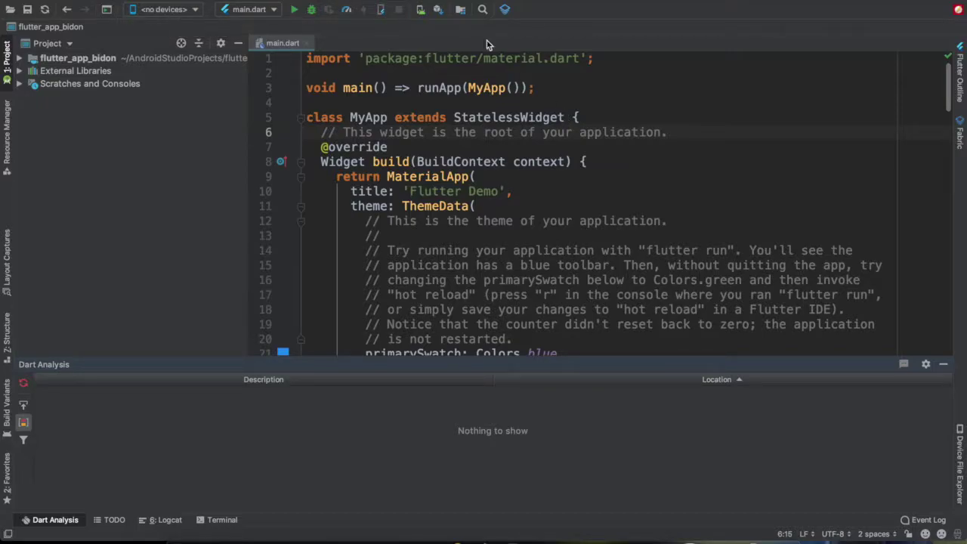
Begin creating an Android virtual device and choose the Nexus 6 phone as its hardware.
{"action": "left_click", "coordinate": [419, 12]}
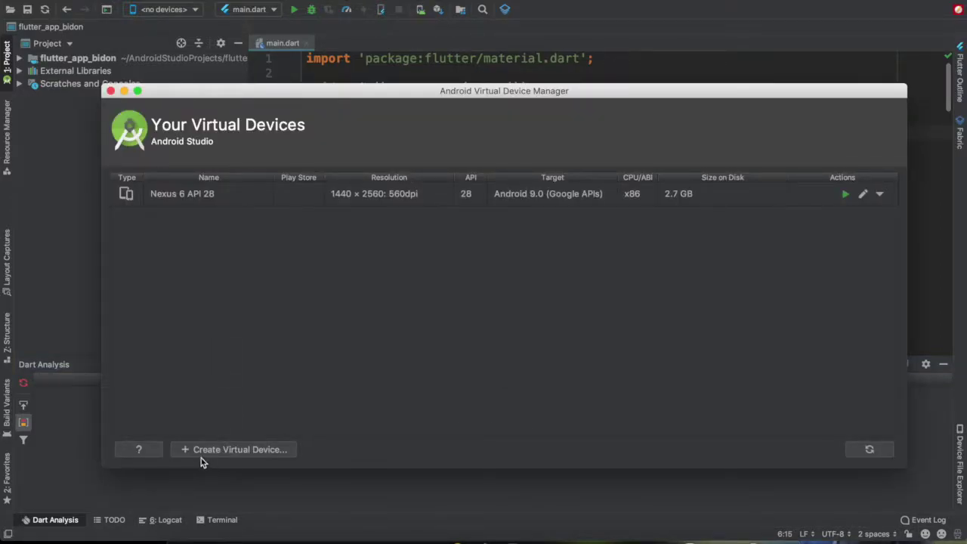
{"action": "left_click", "coordinate": [232, 453]}
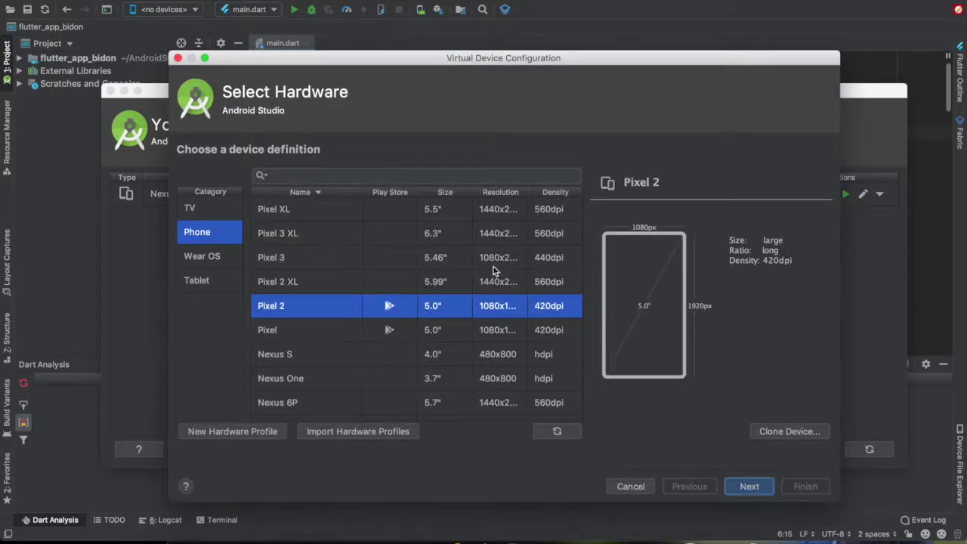
{"action": "scroll", "coordinate": [465, 323], "scroll_direction": "down", "scroll_amount": 3}
{"action": "left_click", "coordinate": [317, 327]}
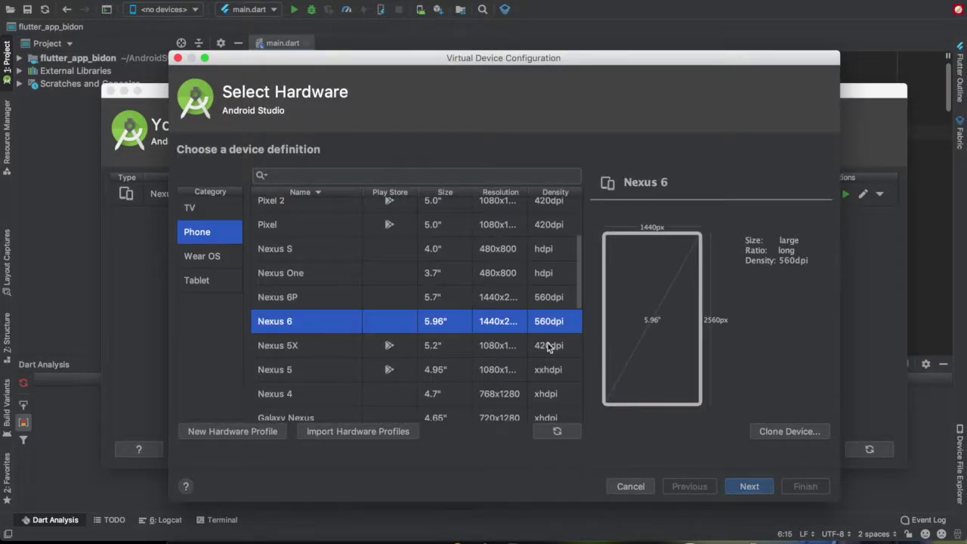
{"action": "left_click", "coordinate": [758, 487]}
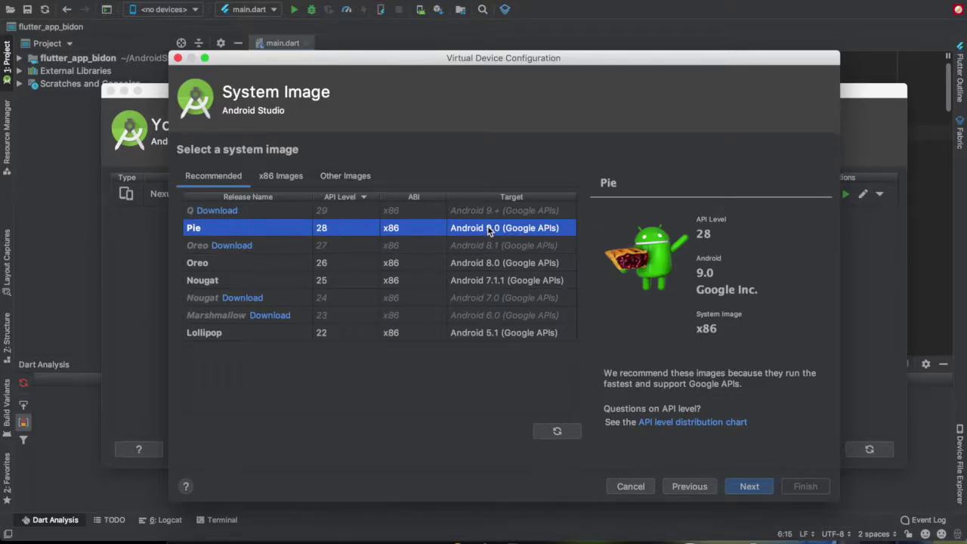
Create the virtual device with the Pie system image and Hardware - GLES 2.0 graphics, and launch it in the emulator.
{"action": "left_click", "coordinate": [744, 485]}
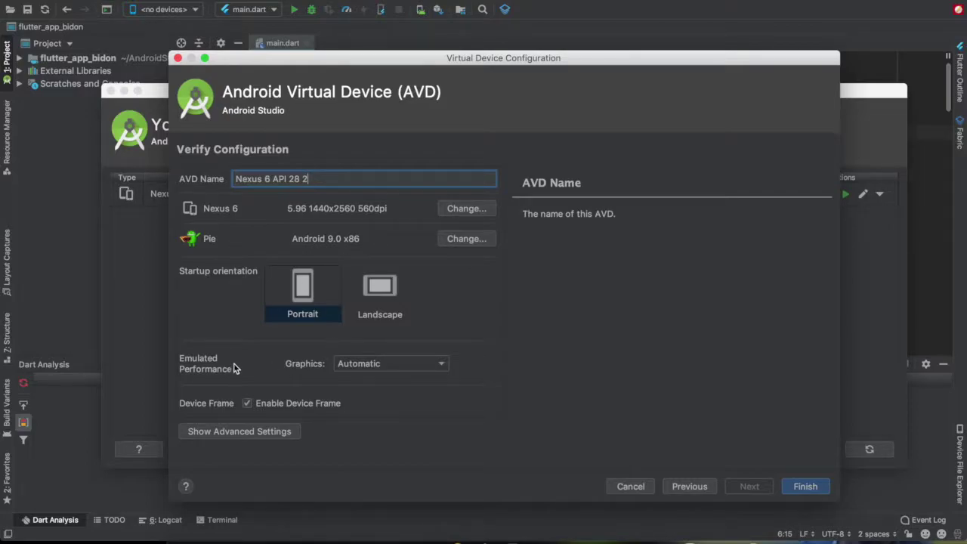
{"action": "left_click", "coordinate": [370, 365]}
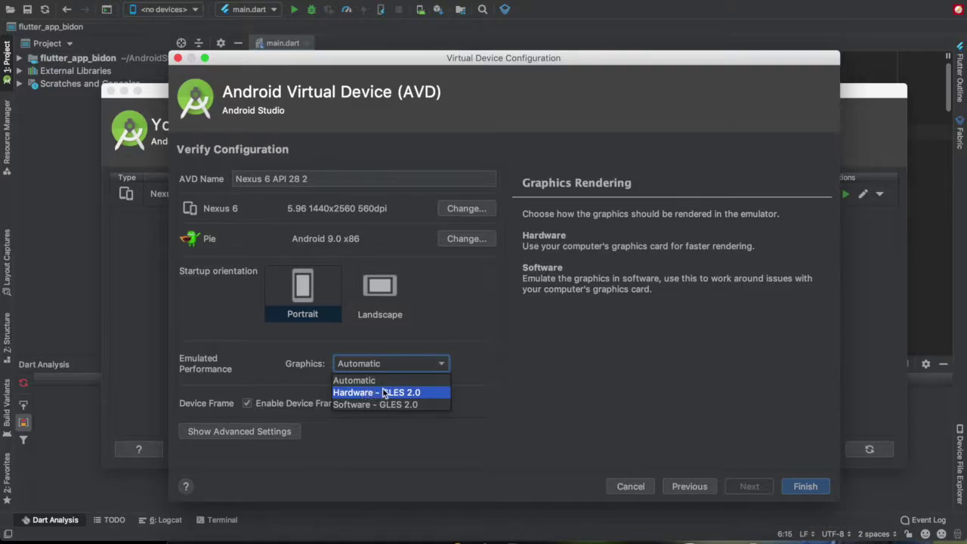
{"action": "left_click", "coordinate": [433, 394]}
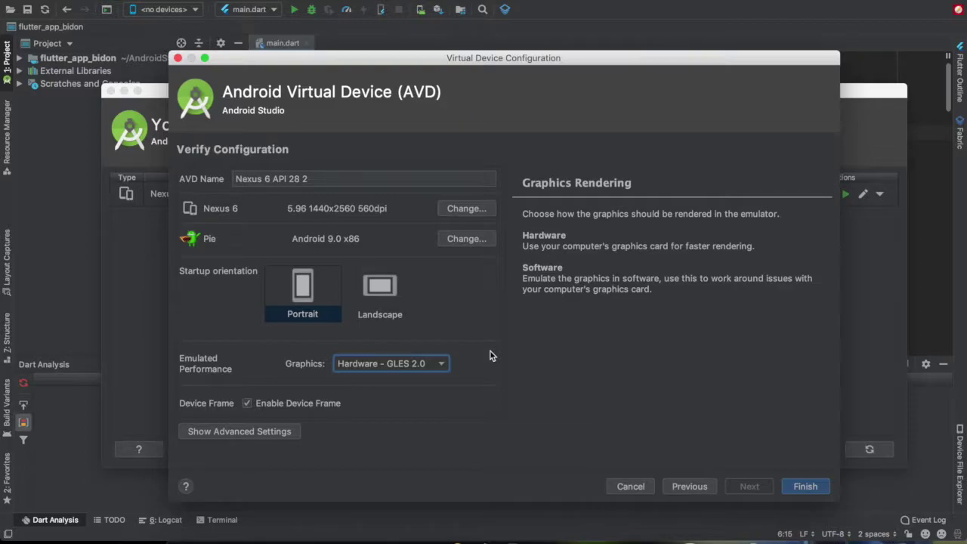
{"action": "left_click", "coordinate": [807, 487]}
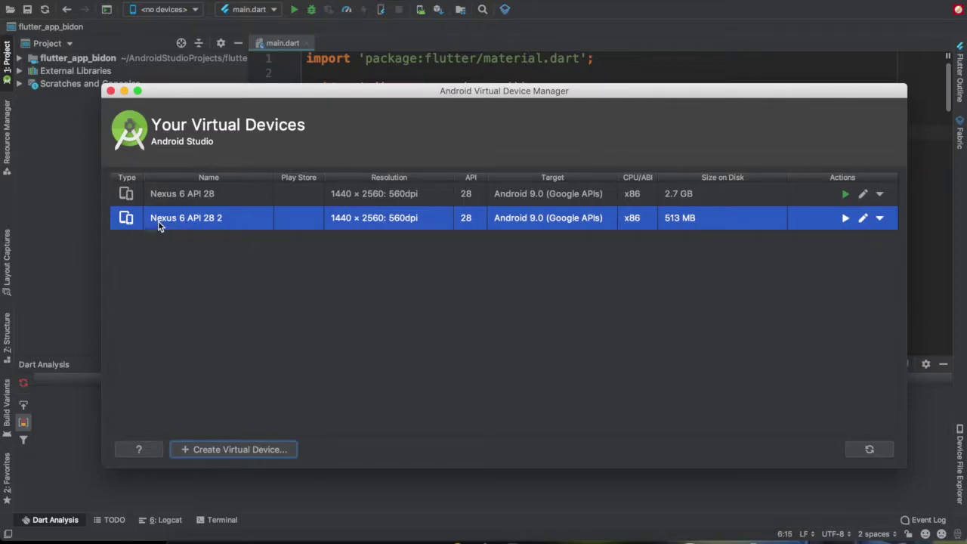
{"action": "left_click", "coordinate": [845, 218]}
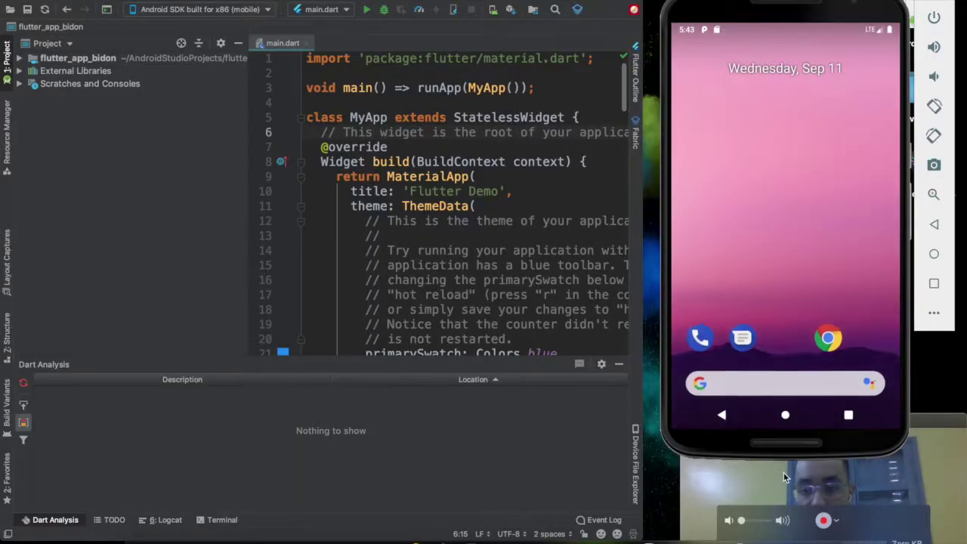
{"action": "key", "text": "XF86AudioRaiseVolume"}
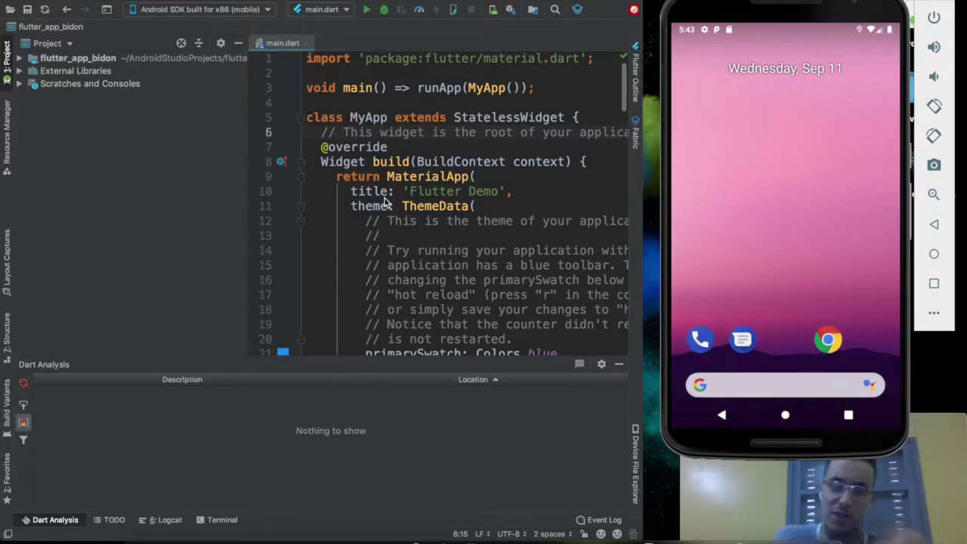
Choose Android SDK built for x86 (mobile) as the target device and run main.dart on it.
{"action": "scroll", "coordinate": [384, 202], "scroll_direction": "down", "scroll_amount": 6}
{"action": "scroll", "coordinate": [384, 203], "scroll_direction": "down", "scroll_amount": 10}
{"action": "scroll", "coordinate": [383, 202], "scroll_direction": "up", "scroll_amount": 1}
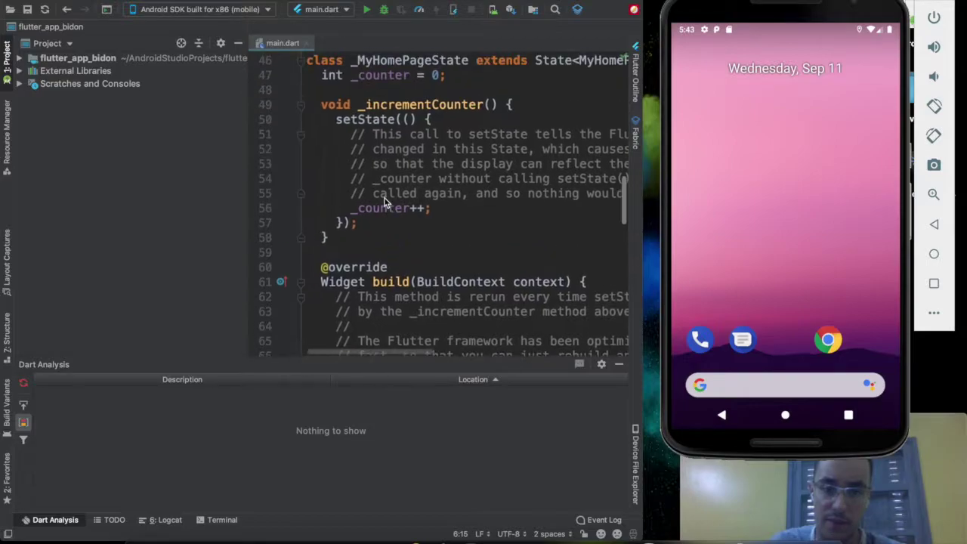
{"action": "scroll", "coordinate": [384, 202], "scroll_direction": "up", "scroll_amount": 15}
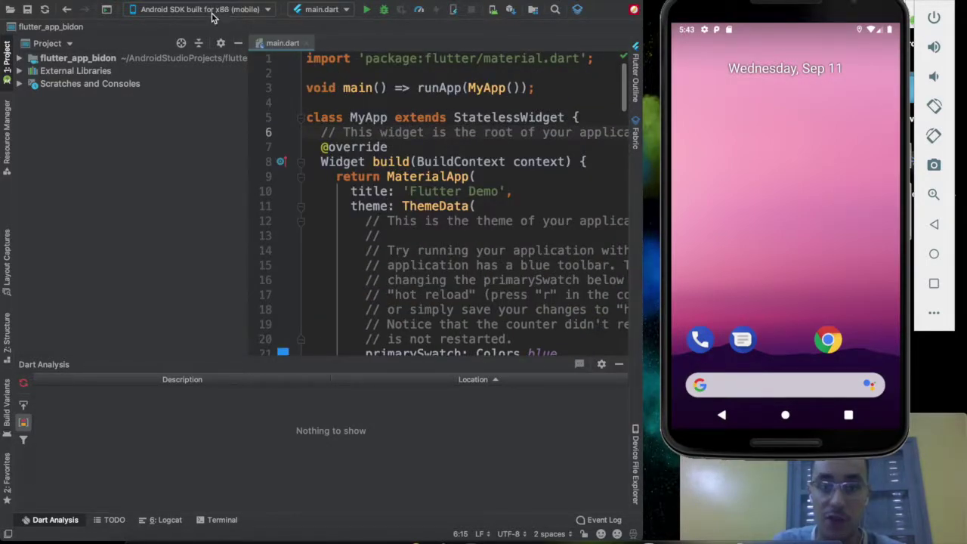
{"action": "left_click", "coordinate": [212, 11]}
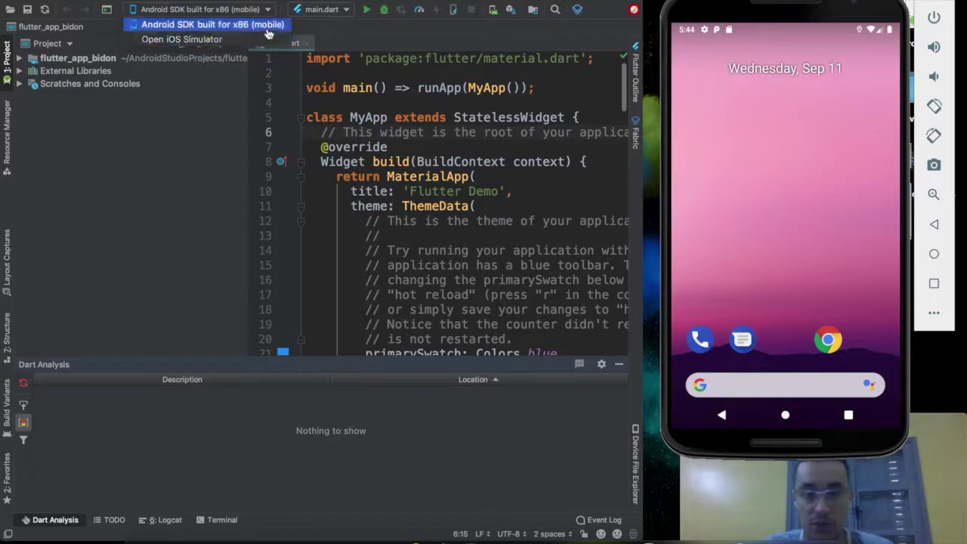
{"action": "left_click", "coordinate": [267, 27]}
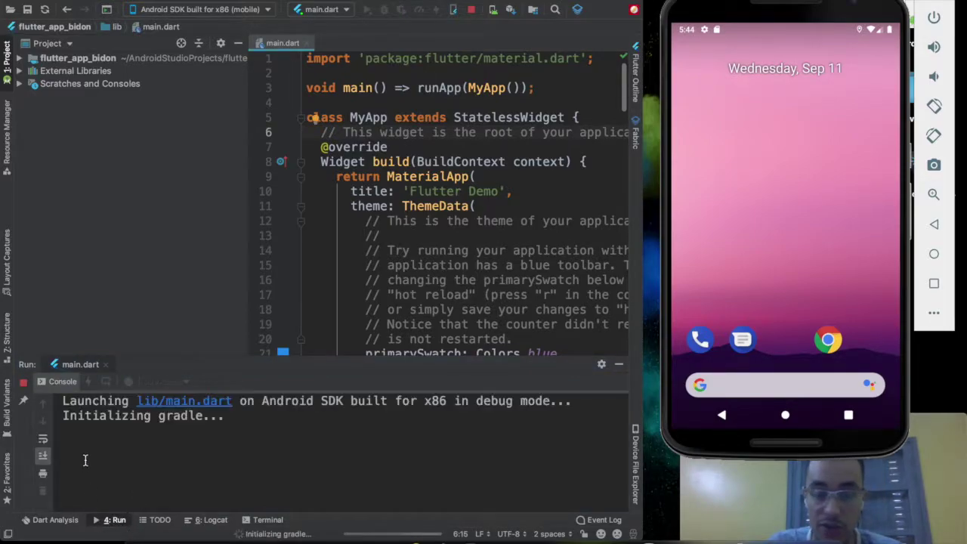
{"action": "left_click", "coordinate": [63, 416]}
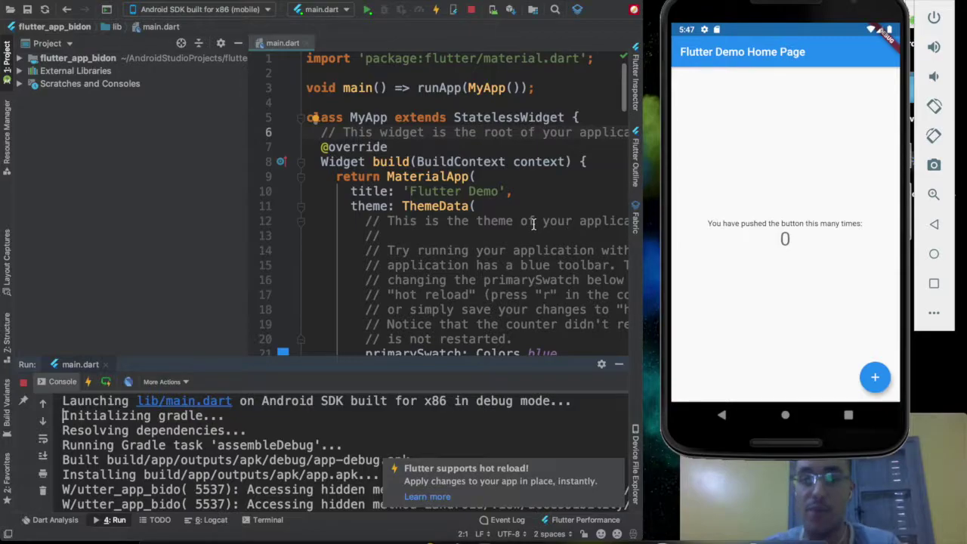
Test the running demo app in the emulator by incrementing its counter nine times.
{"action": "scroll", "coordinate": [506, 241], "scroll_direction": "down", "scroll_amount": 5}
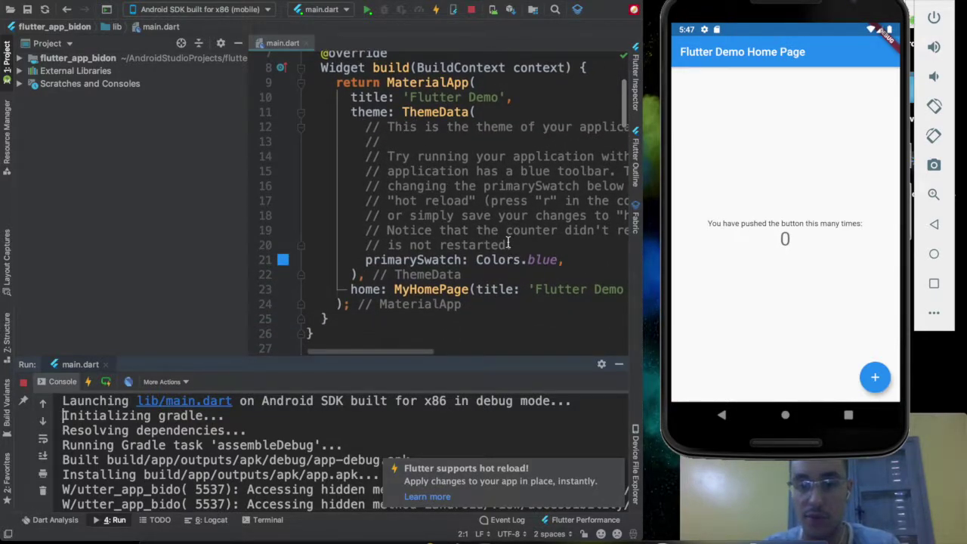
{"action": "scroll", "coordinate": [508, 241], "scroll_direction": "down", "scroll_amount": 10}
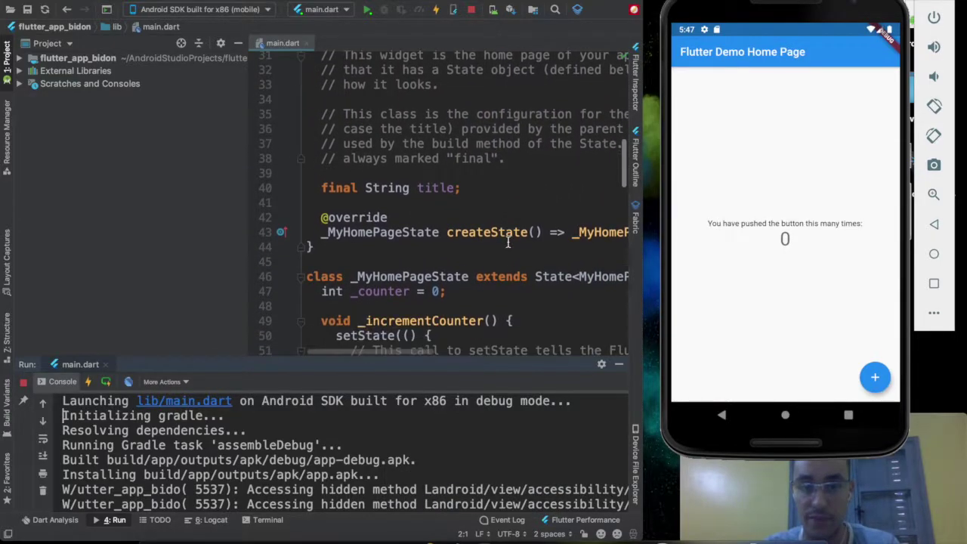
{"action": "scroll", "coordinate": [507, 242], "scroll_direction": "down", "scroll_amount": 6}
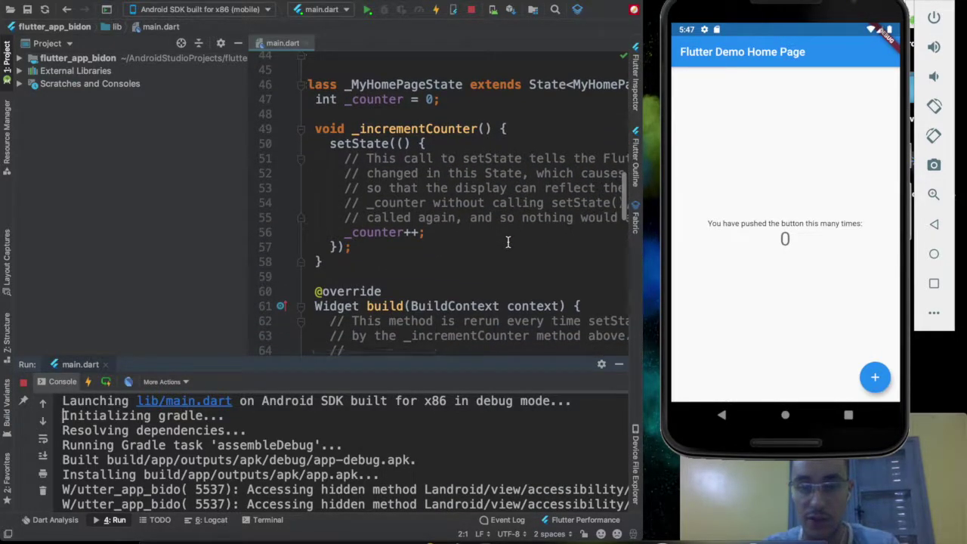
{"action": "left_click", "coordinate": [876, 379]}
{"action": "left_click", "coordinate": [875, 384]}
{"action": "left_click", "coordinate": [874, 383]}
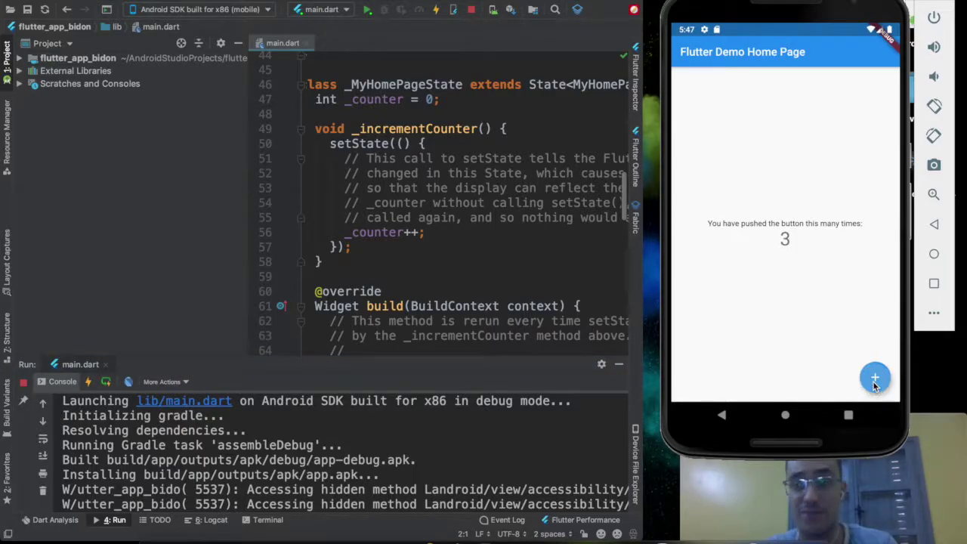
{"action": "left_click", "coordinate": [874, 384]}
{"action": "left_click", "coordinate": [874, 383]}
{"action": "left_click", "coordinate": [874, 383]}
{"action": "left_click", "coordinate": [874, 384]}
{"action": "left_click", "coordinate": [874, 384]}
{"action": "left_click", "coordinate": [873, 384]}
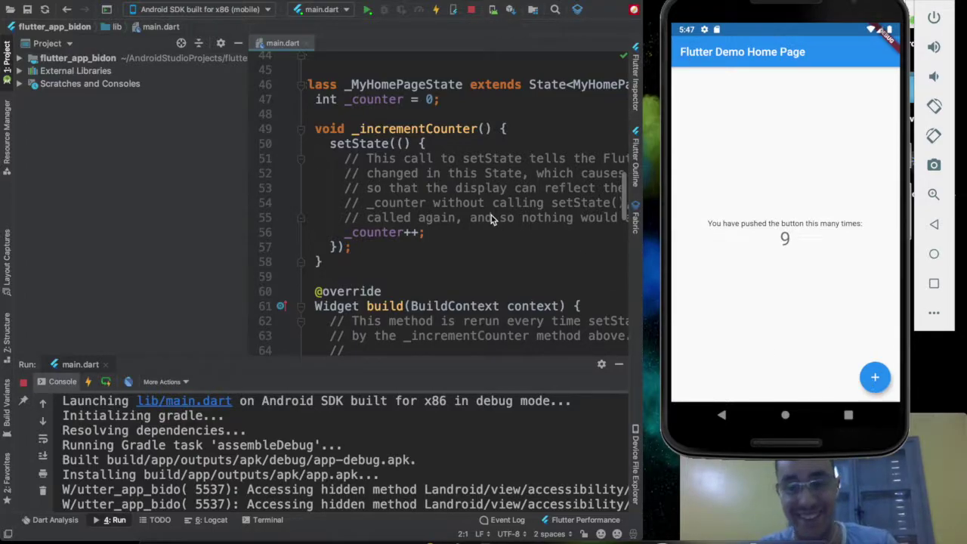
Insert a space and "..." before the colon in main.dart's "You have pushed the button this many times:" text and save to hot reload the app.
{"action": "scroll", "coordinate": [490, 215], "scroll_direction": "down", "scroll_amount": 6}
{"action": "scroll", "coordinate": [490, 216], "scroll_direction": "up", "scroll_amount": 8}
{"action": "scroll", "coordinate": [491, 215], "scroll_direction": "down", "scroll_amount": 15}
{"action": "scroll", "coordinate": [491, 215], "scroll_direction": "down", "scroll_amount": 2}
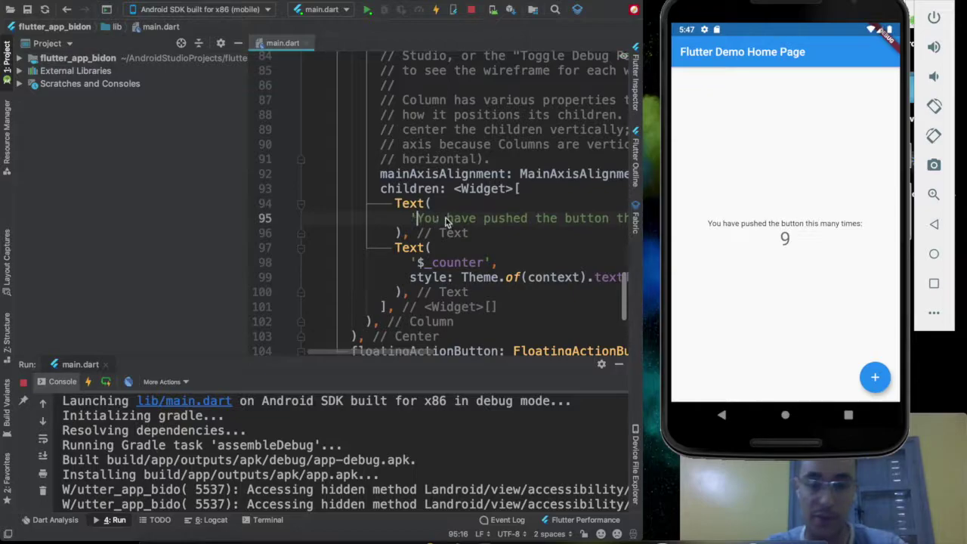
{"action": "left_click", "coordinate": [446, 220]}
{"action": "left_click", "coordinate": [477, 220]}
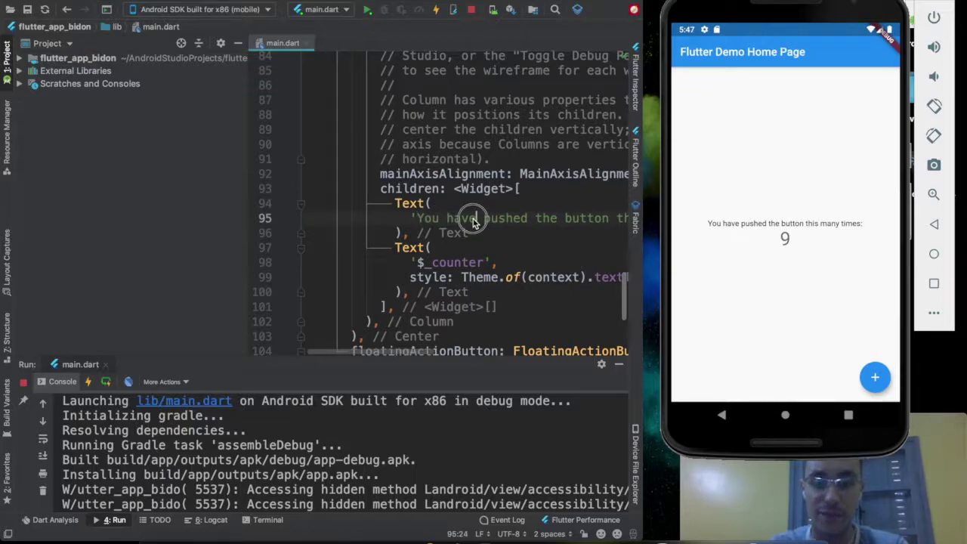
{"action": "scroll", "coordinate": [447, 221], "scroll_direction": "right", "scroll_amount": 5}
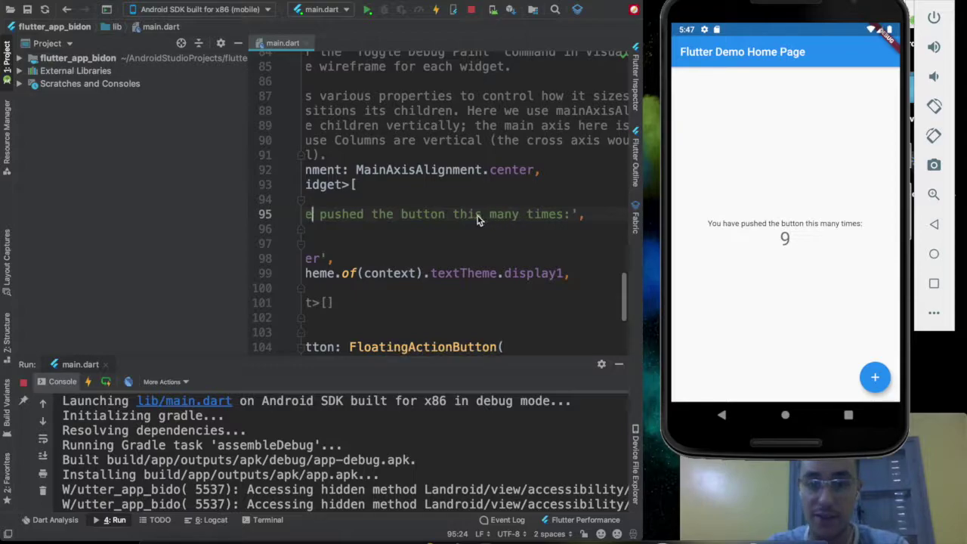
{"action": "left_click", "coordinate": [568, 219]}
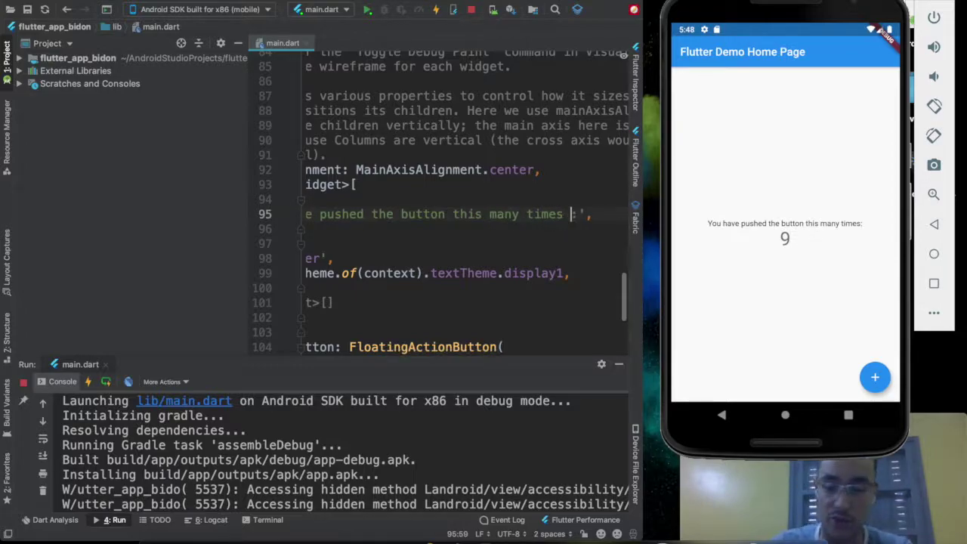
{"action": "type", "text": "..."}
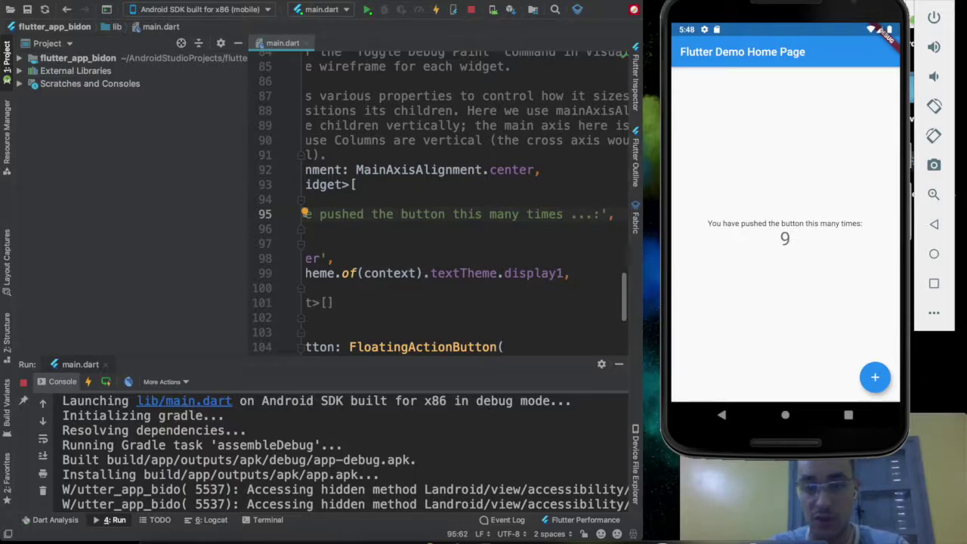
{"action": "key", "text": "ctrl+s"}
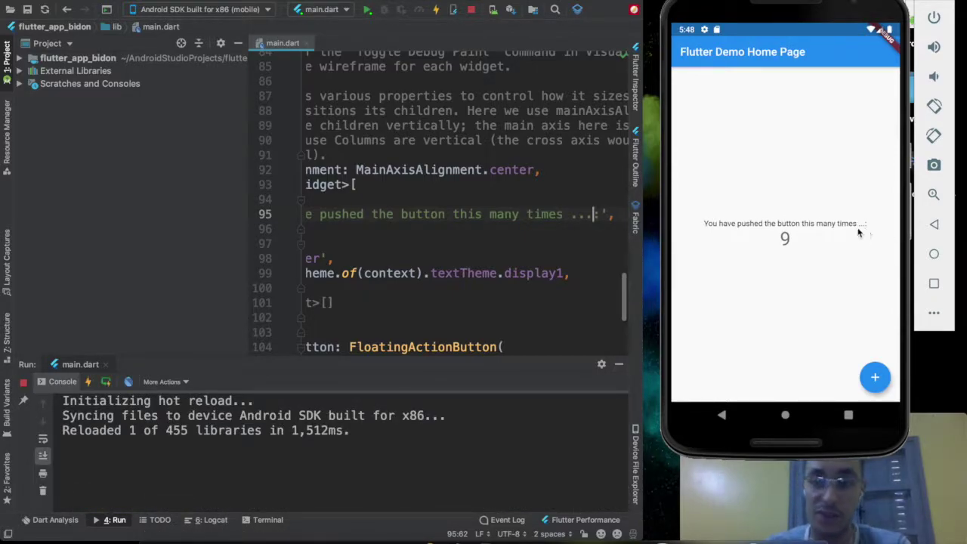
{"action": "scroll", "coordinate": [416, 237], "scroll_direction": "left", "scroll_amount": 5}
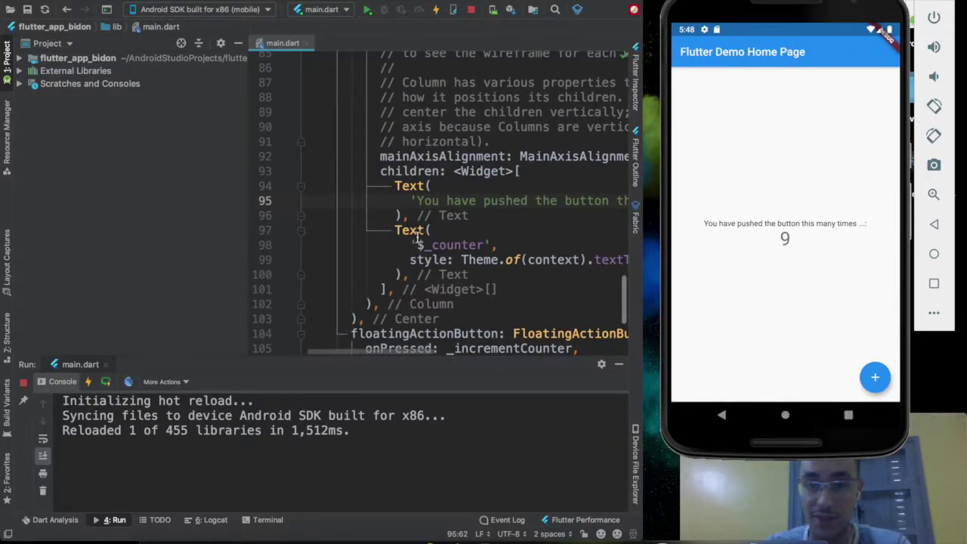